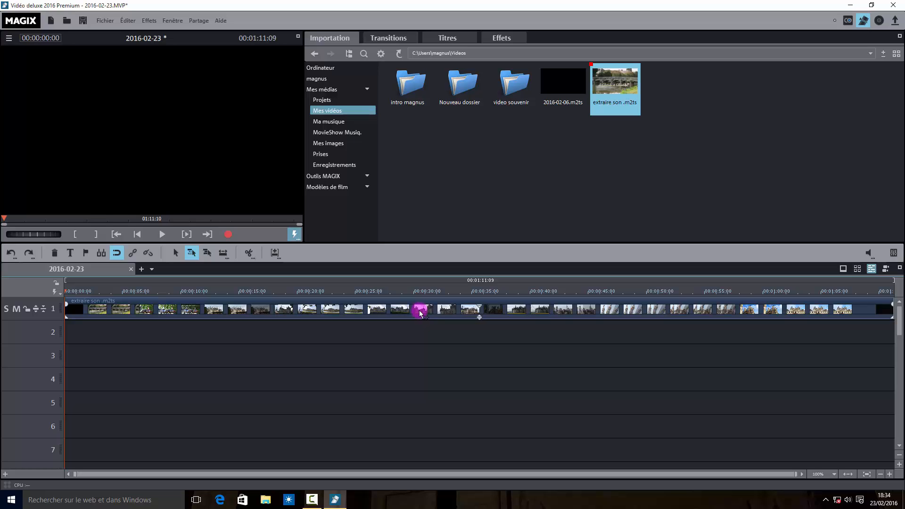
# Step: Separate the audio of the "extraire son .m2ts" clip from its video onto track 2 and select the audio object
pyautogui.click(421, 311)
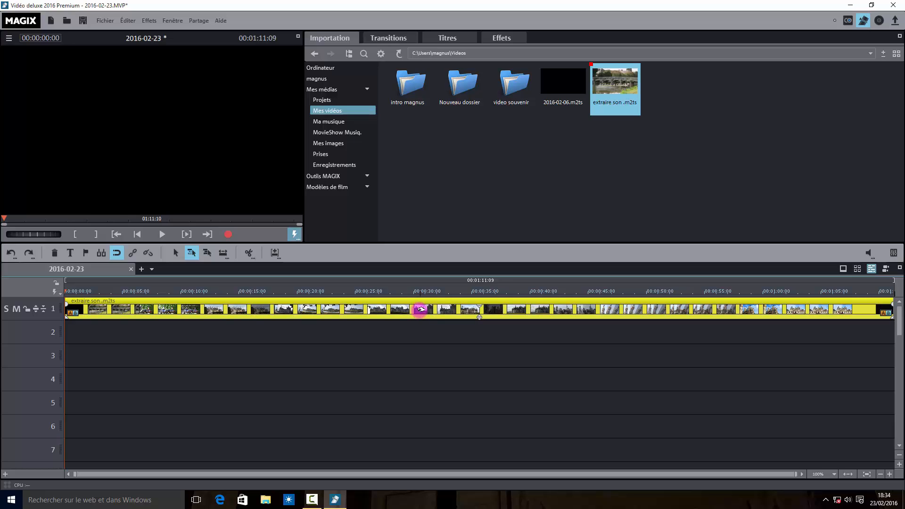
pyautogui.hotkey('ctrl', 'h')
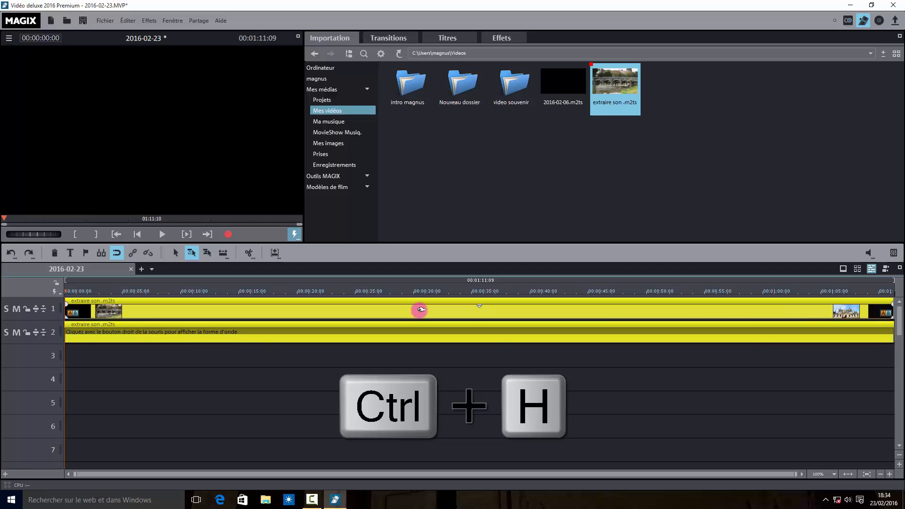
pyautogui.click(409, 333)
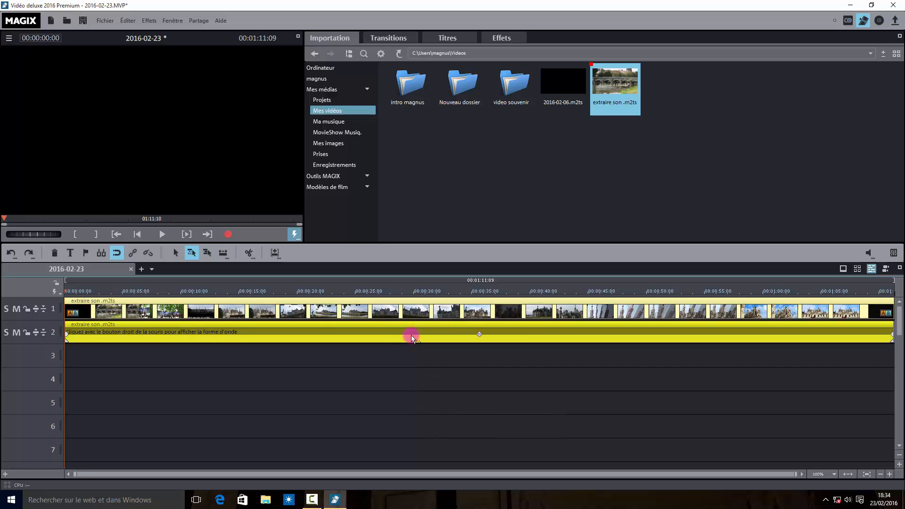
# Step: Open the recording function with Audio as the recording source
pyautogui.click(229, 235)
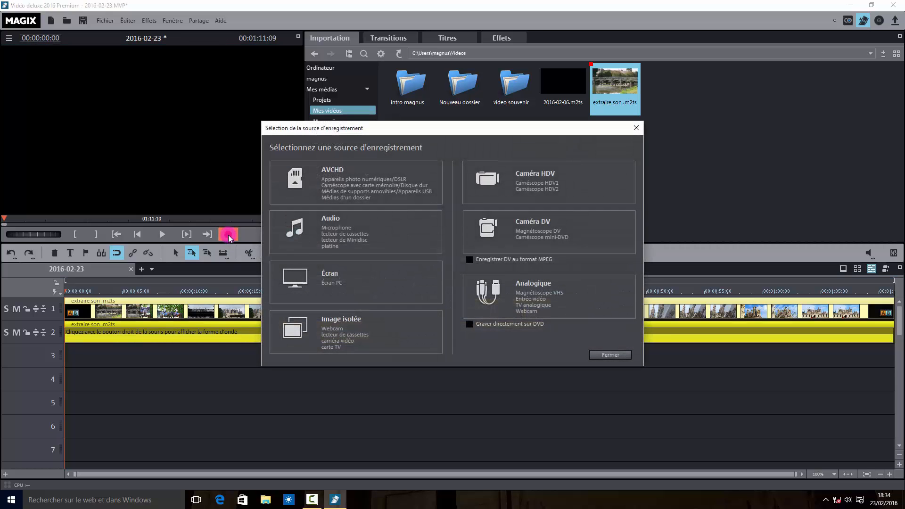
pyautogui.click(342, 232)
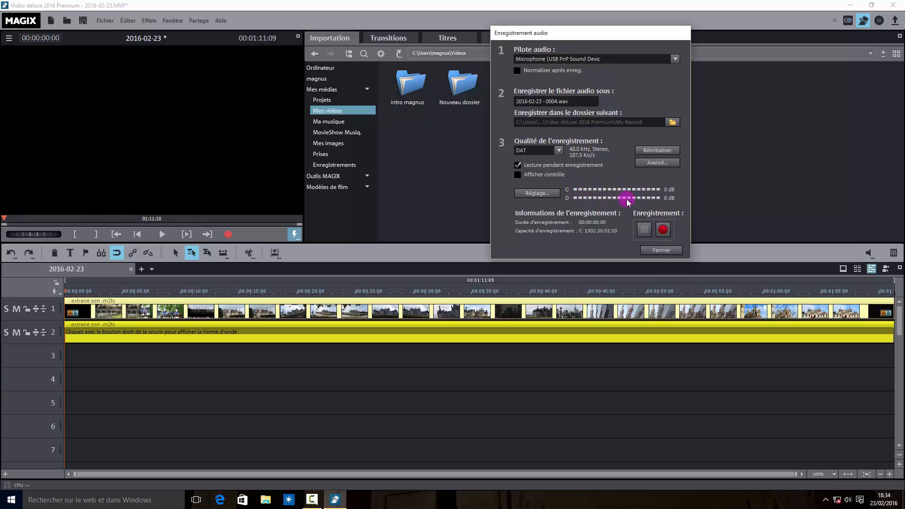
# Step: Record a short microphone test take and discard it
pyautogui.click(662, 229)
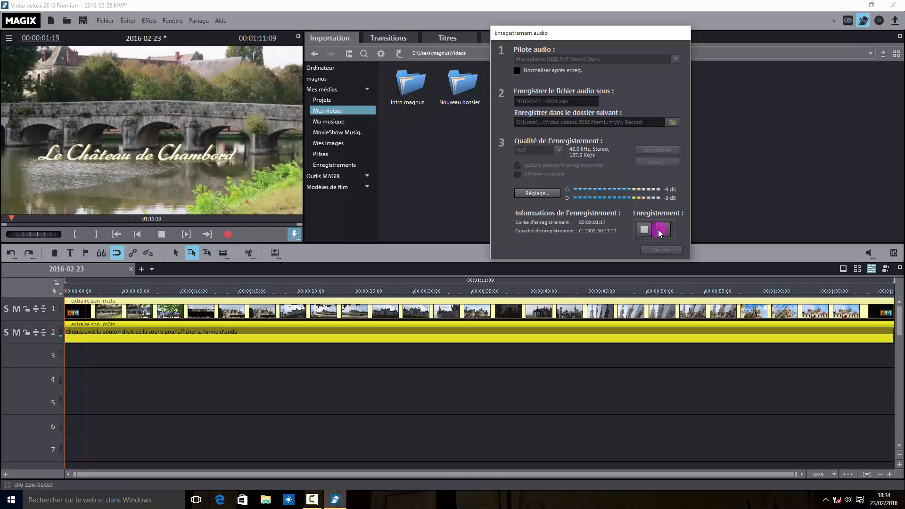
pyautogui.click(644, 229)
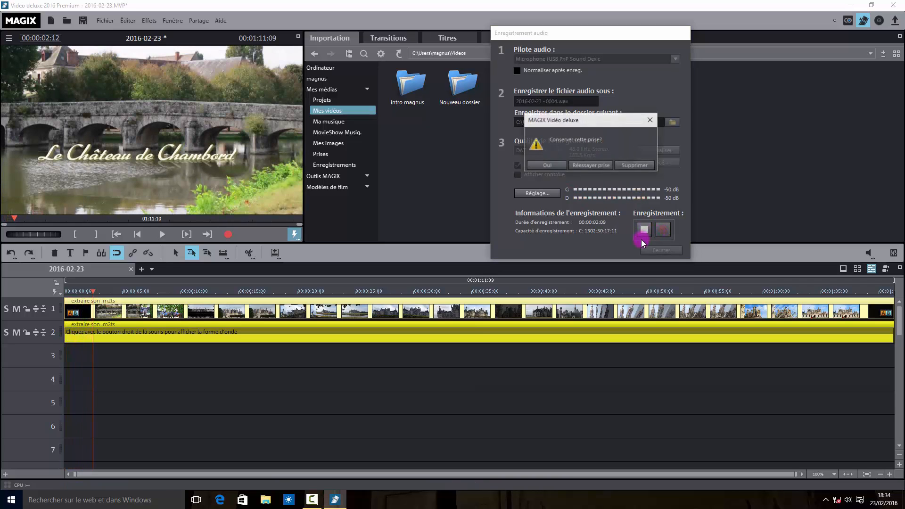
pyautogui.click(636, 165)
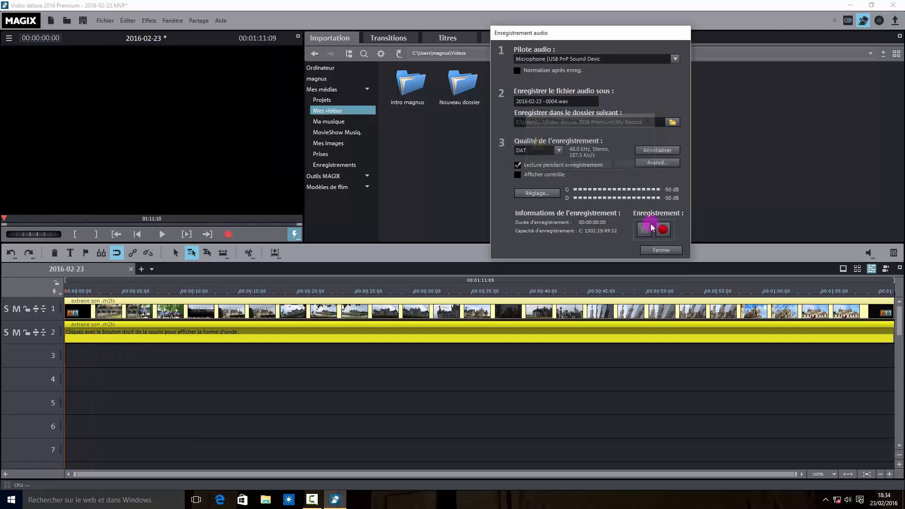
# Step: Check the available recording devices in the system sound settings, then close them without applying changes
pyautogui.click(538, 194)
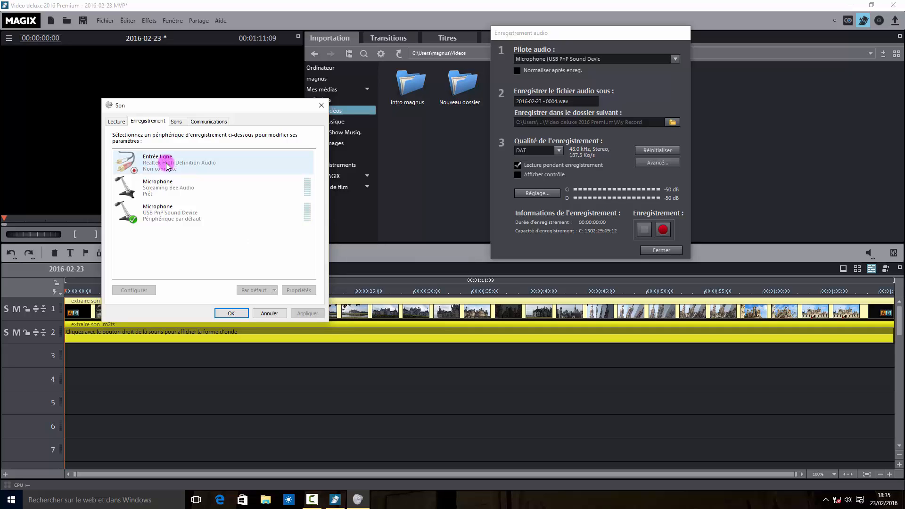
pyautogui.click(166, 166)
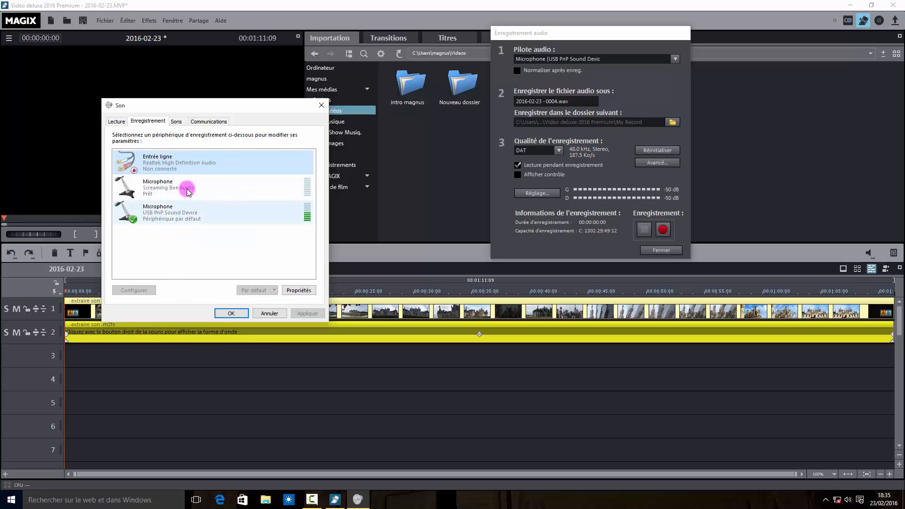
pyautogui.click(270, 314)
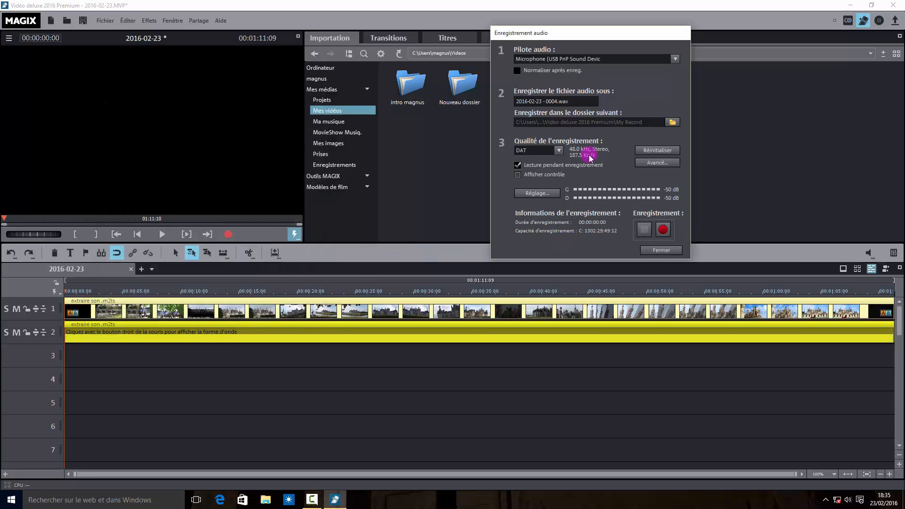
# Step: Choose DAT recording quality and enable automatic volume reduction (ducking) of other audio tracks at 12 dB
pyautogui.click(560, 150)
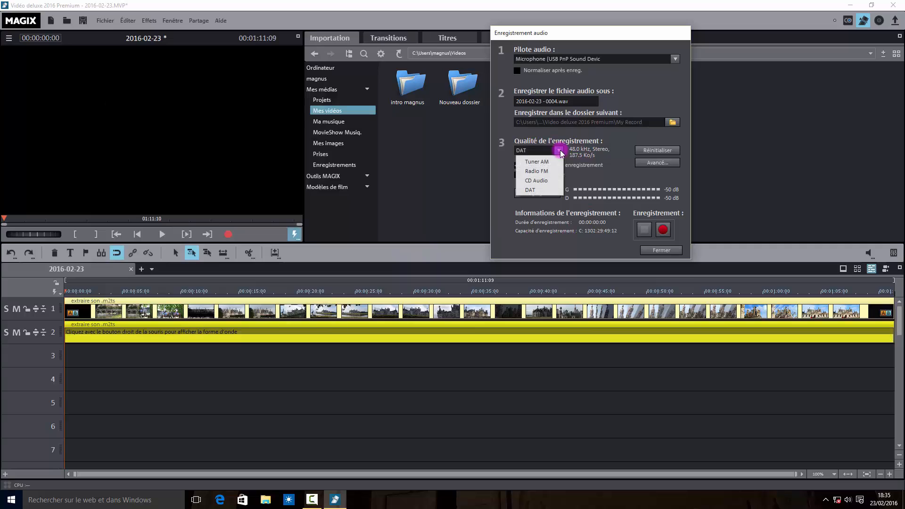
pyautogui.click(540, 190)
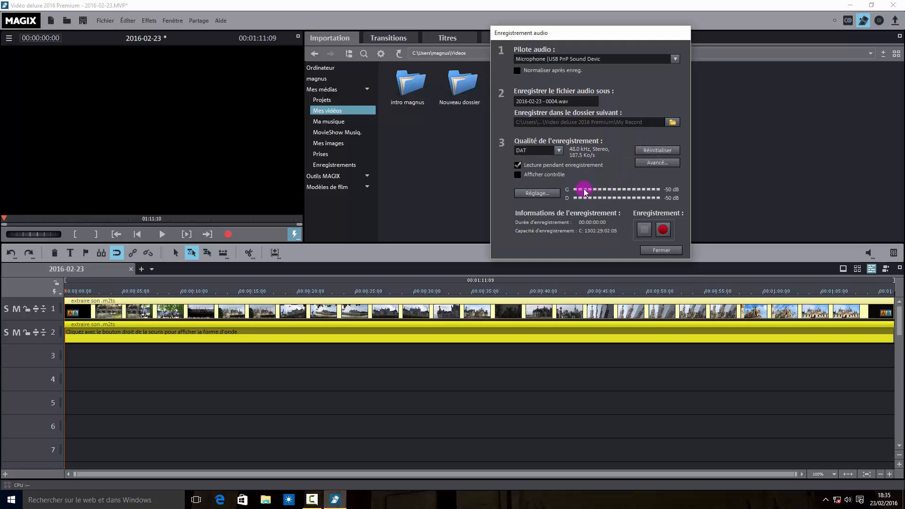
pyautogui.click(648, 162)
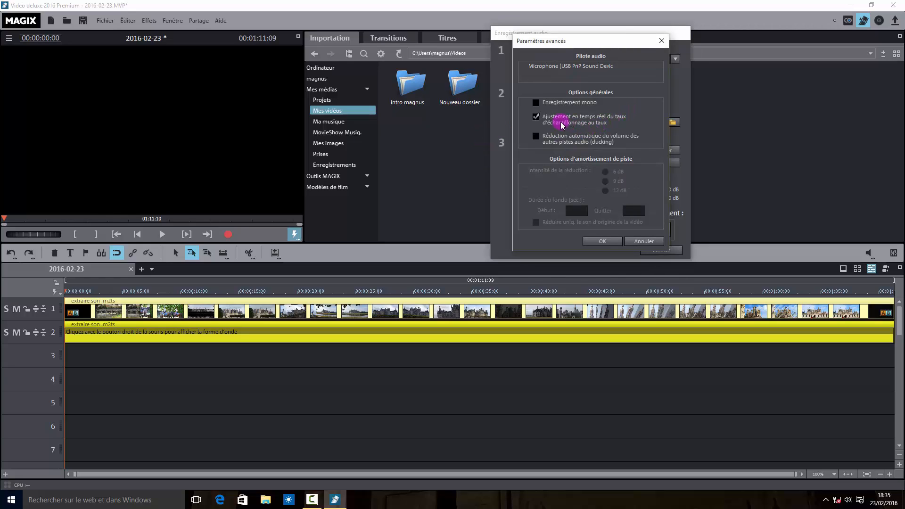
pyautogui.click(536, 137)
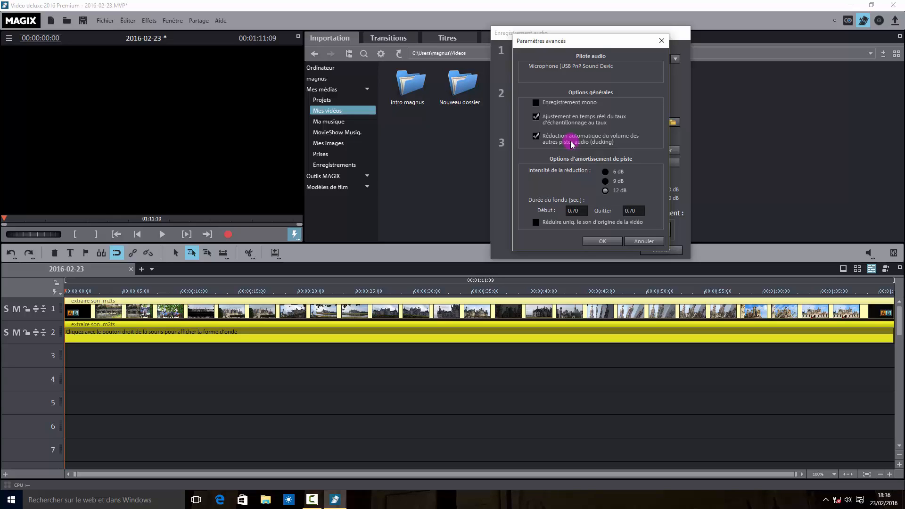
pyautogui.click(613, 179)
pyautogui.click(605, 190)
pyautogui.click(602, 240)
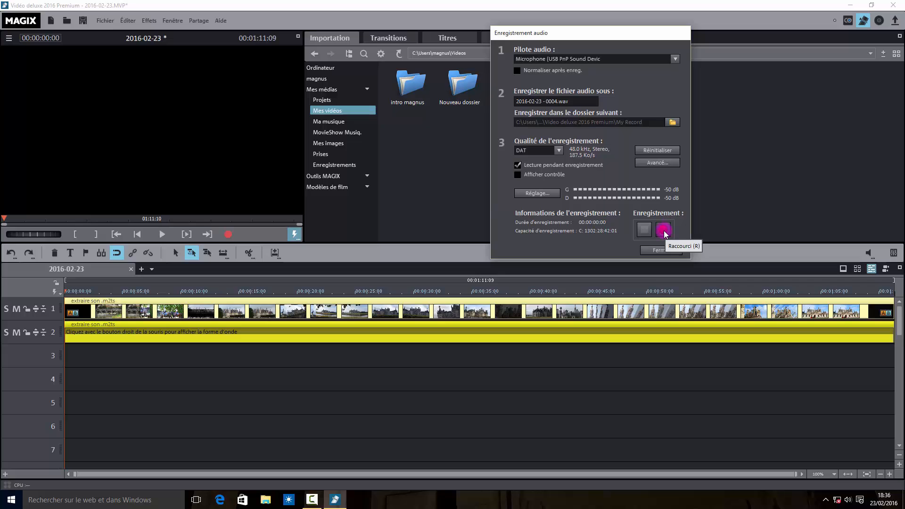
# Step: Play the project, record a voice take of about two seconds from the microphone, and keep the take
pyautogui.click(162, 234)
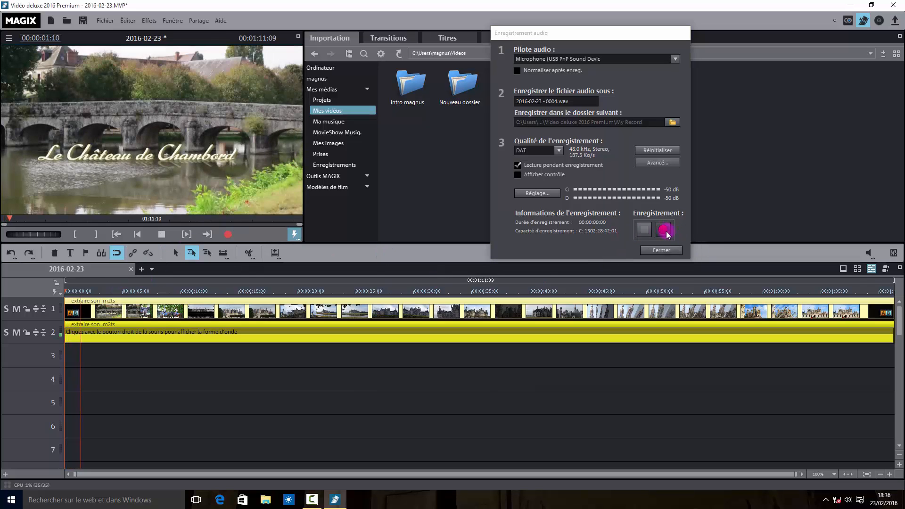
pyautogui.click(665, 231)
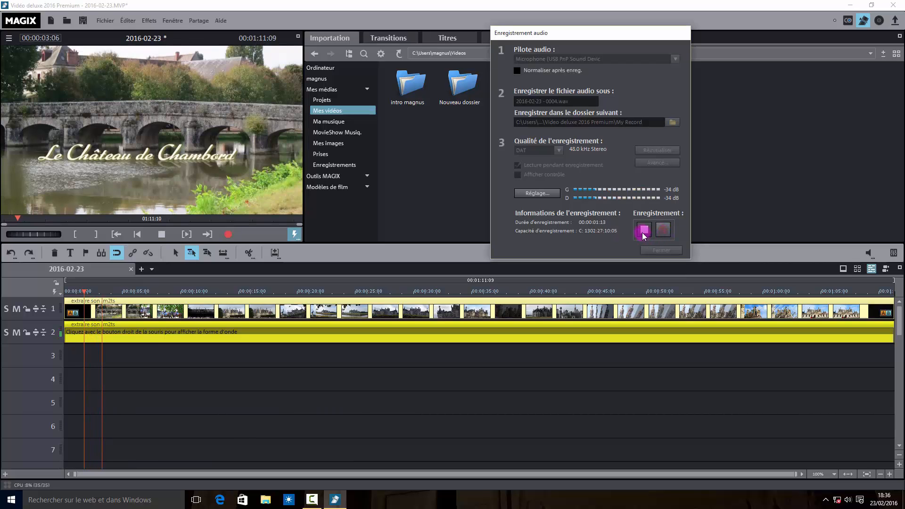
pyautogui.click(643, 230)
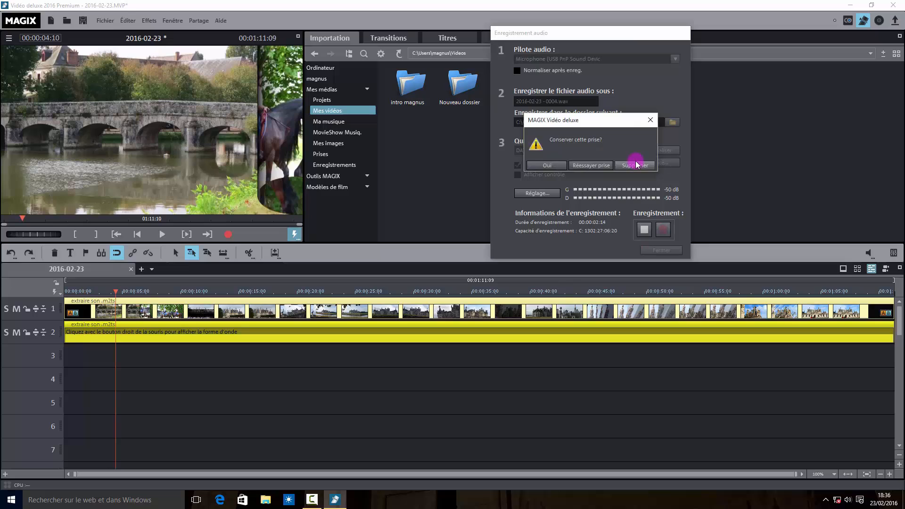
pyautogui.click(547, 166)
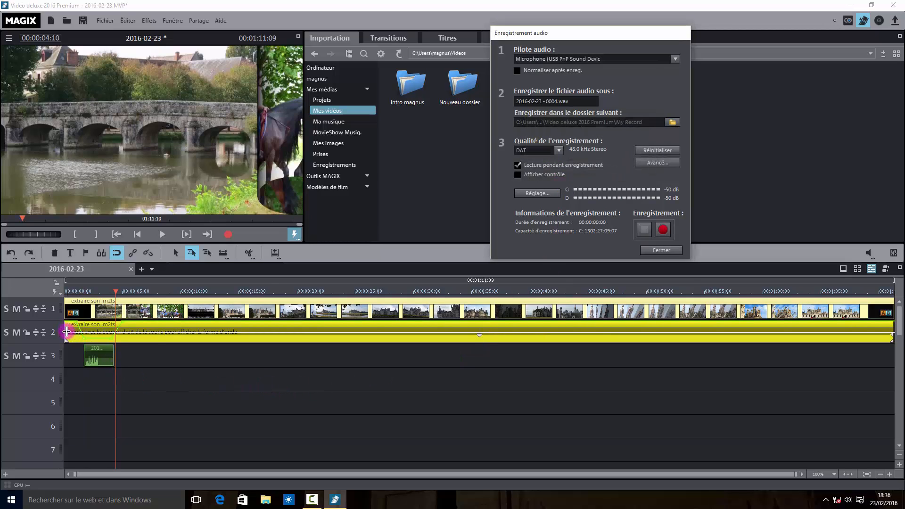
# Step: Examine the ducking volume curve on track 2 above the new voice recording in an enlarged timeline
pyautogui.click(898, 465)
pyautogui.click(889, 474)
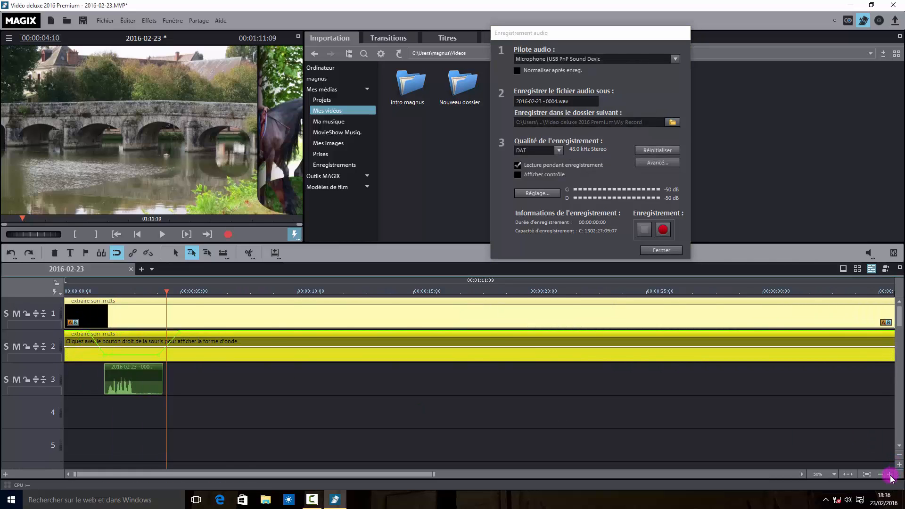
pyautogui.click(889, 474)
pyautogui.click(889, 474)
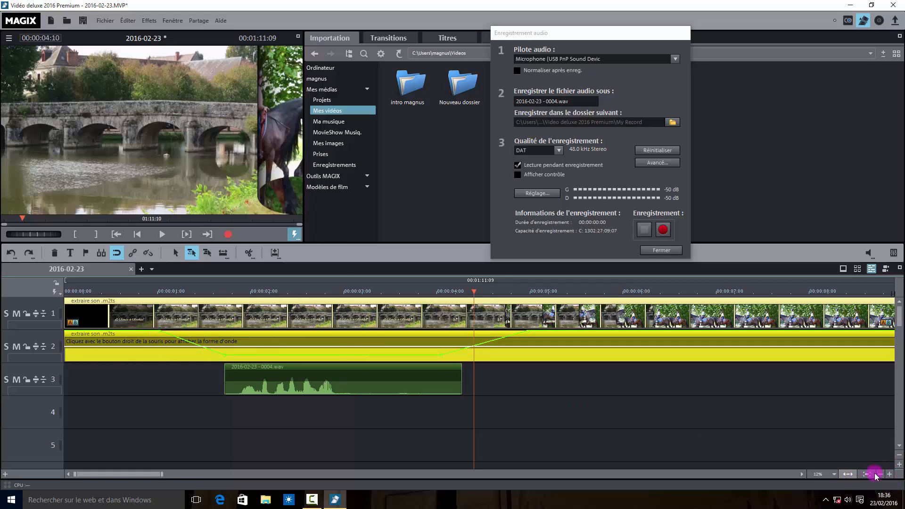
pyautogui.click(899, 464)
pyautogui.click(899, 465)
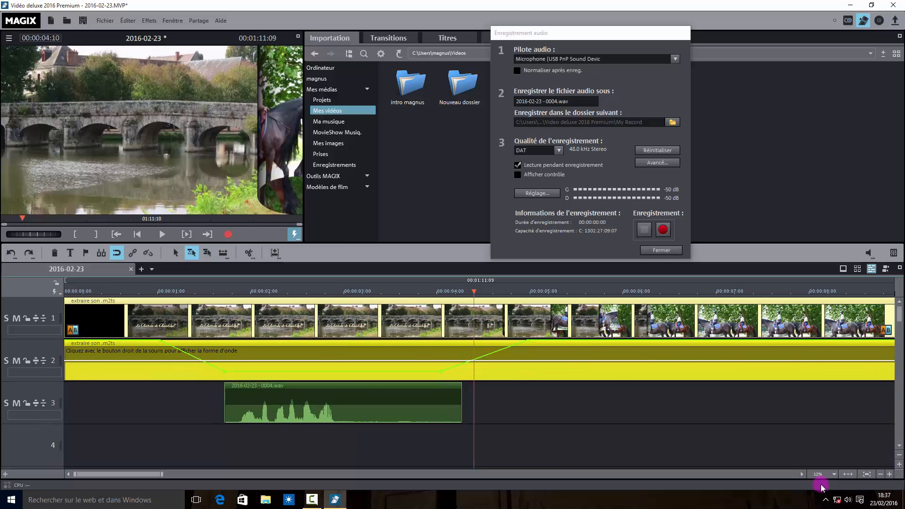
pyautogui.click(888, 474)
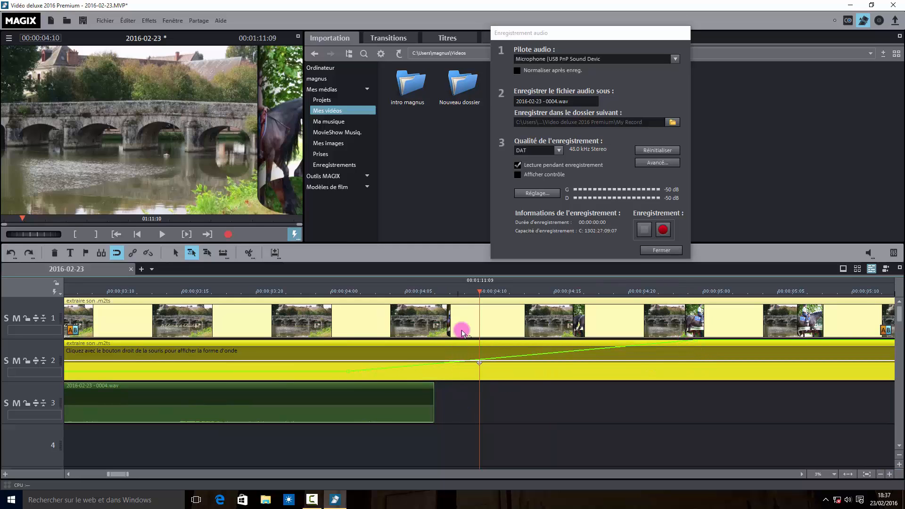
# Step: Inspect where the track 2 volume curve drops relative to the start of the voice recording and its waveform
pyautogui.moveTo(479, 292); pyautogui.dragTo(210, 320)
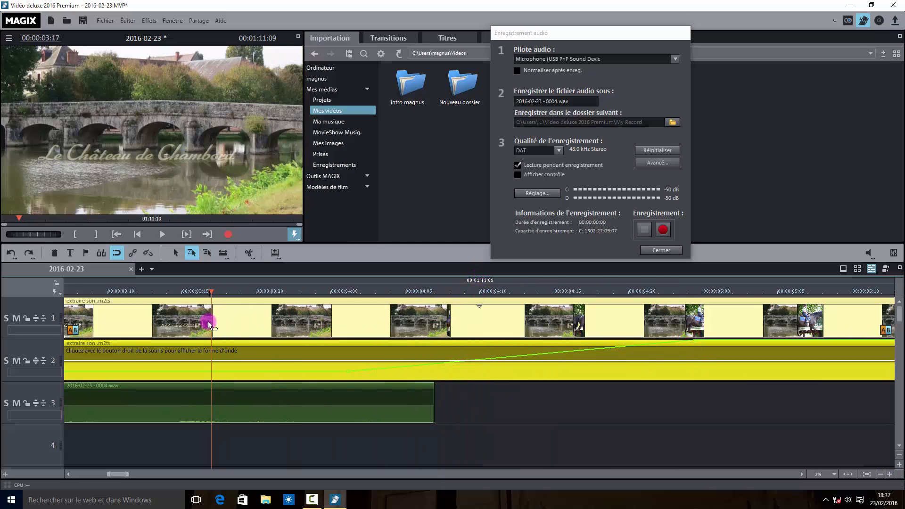
pyautogui.moveTo(121, 475); pyautogui.dragTo(97, 475)
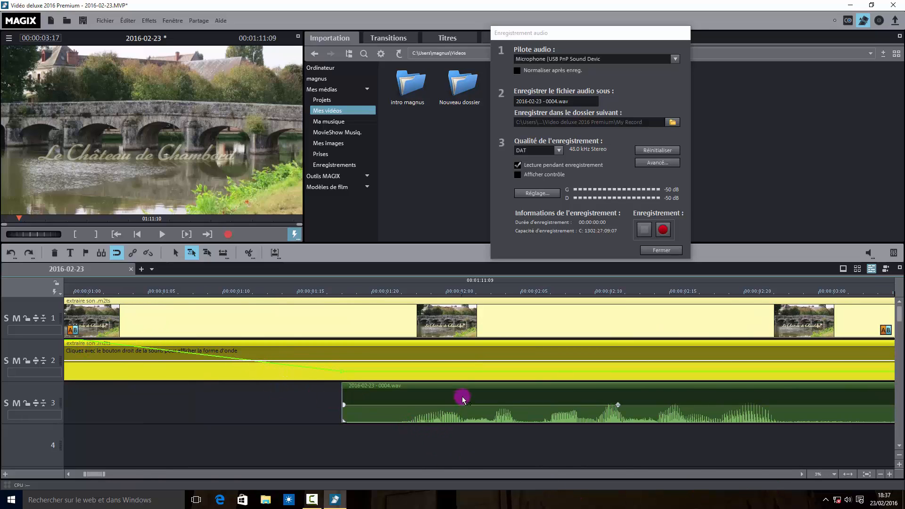
pyautogui.click(479, 409)
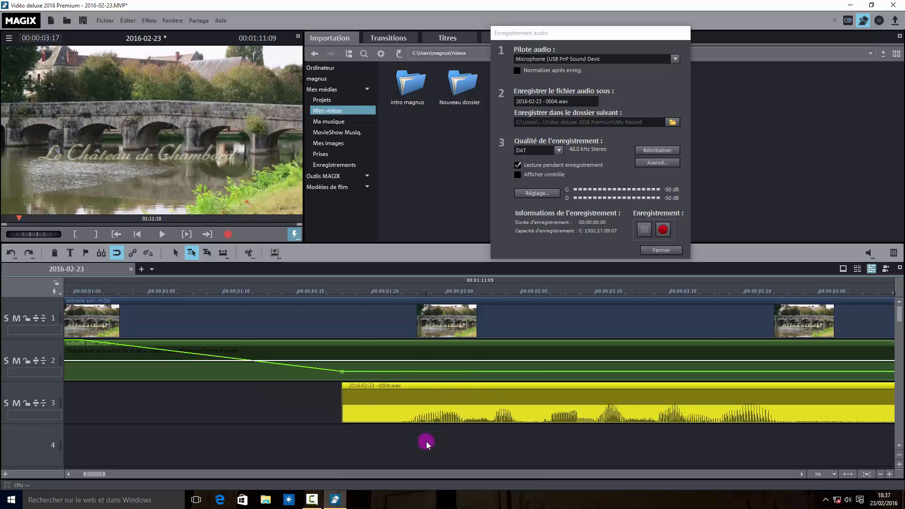
pyautogui.click(397, 291)
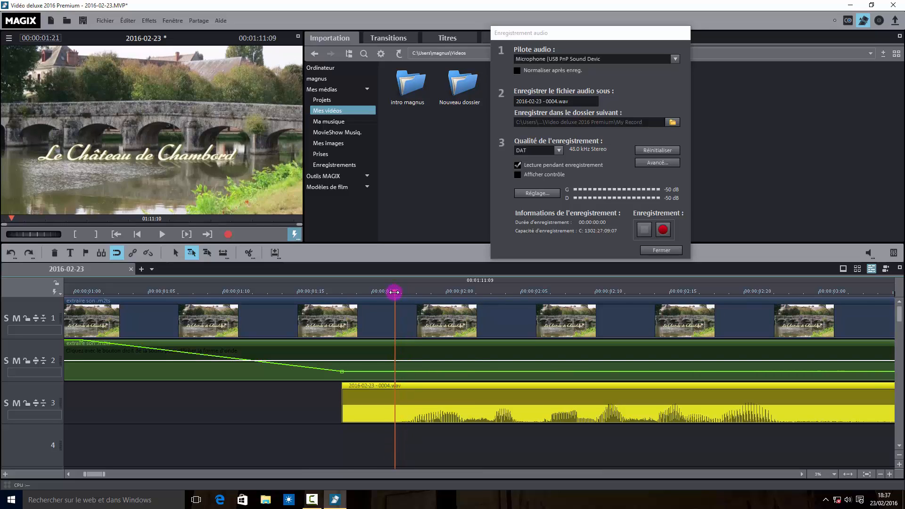
# Step: Split the voice recording on track 3 at 00:00:02:24 and delete the silent part after the cut
pyautogui.click(880, 474)
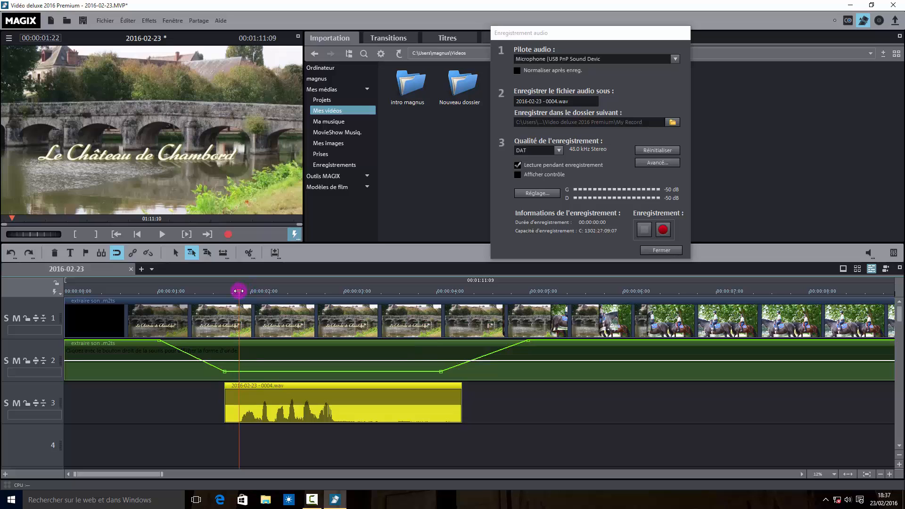
pyautogui.moveTo(239, 290); pyautogui.dragTo(339, 305)
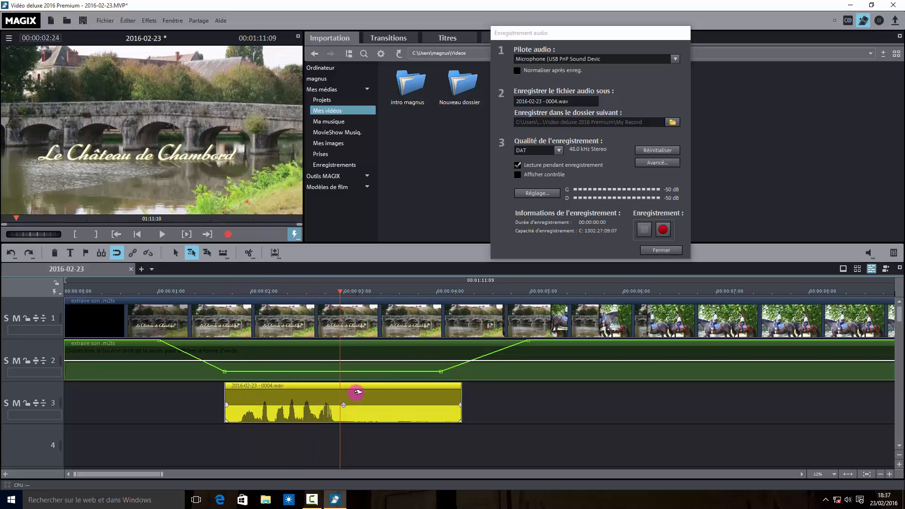
pyautogui.click(249, 254)
pyautogui.click(391, 414)
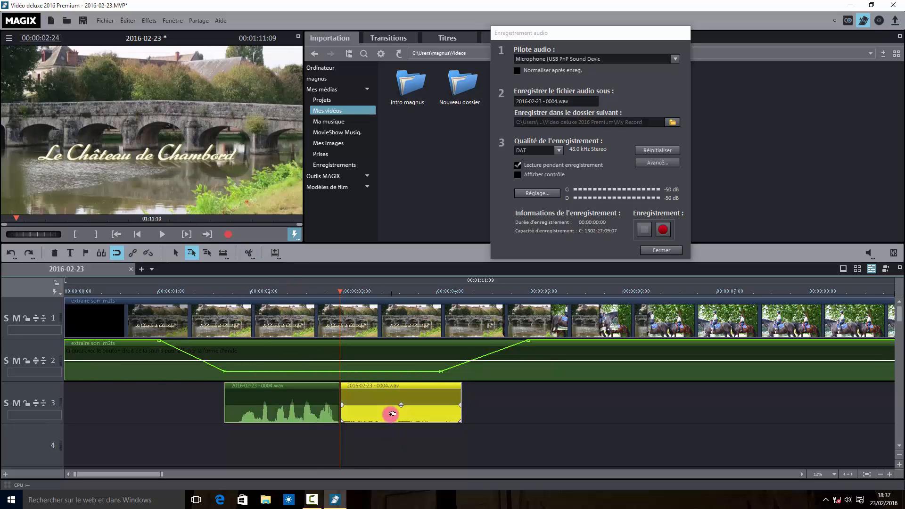
pyautogui.press('Delete')
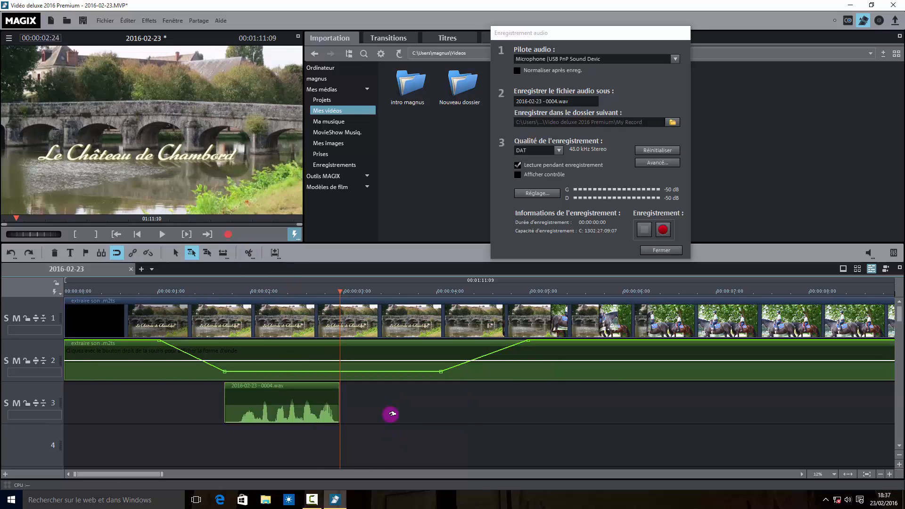
# Step: Move the volume curve's lower end point on track 2 back to the end of the trimmed voice clip, at 00:00:02:24
pyautogui.click(441, 372)
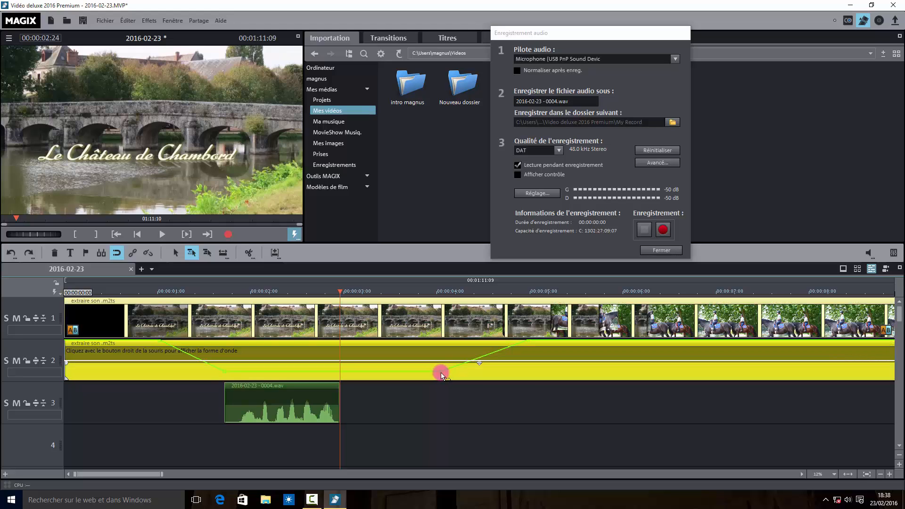
pyautogui.click(316, 392)
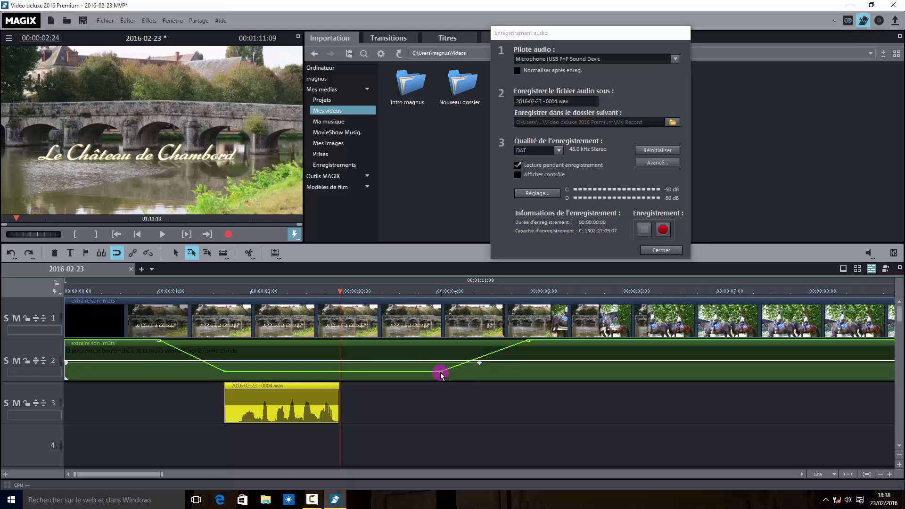
pyautogui.click(440, 372)
pyautogui.click(316, 390)
pyautogui.moveTo(440, 372); pyautogui.dragTo(340, 372)
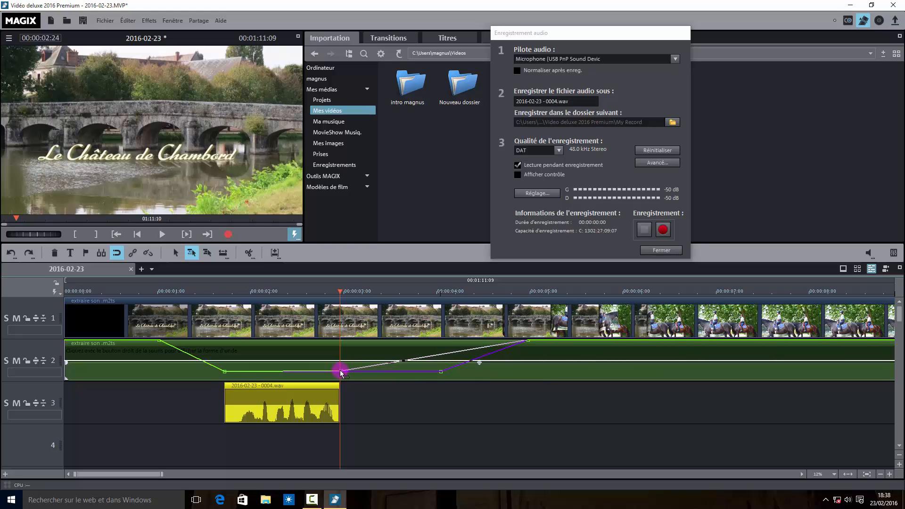
# Step: Fine-tune the volume curve's lower end point on track 2, level with the curve's lower start point and aligned with the voice clip's end
pyautogui.moveTo(340, 373); pyautogui.dragTo(340, 371)
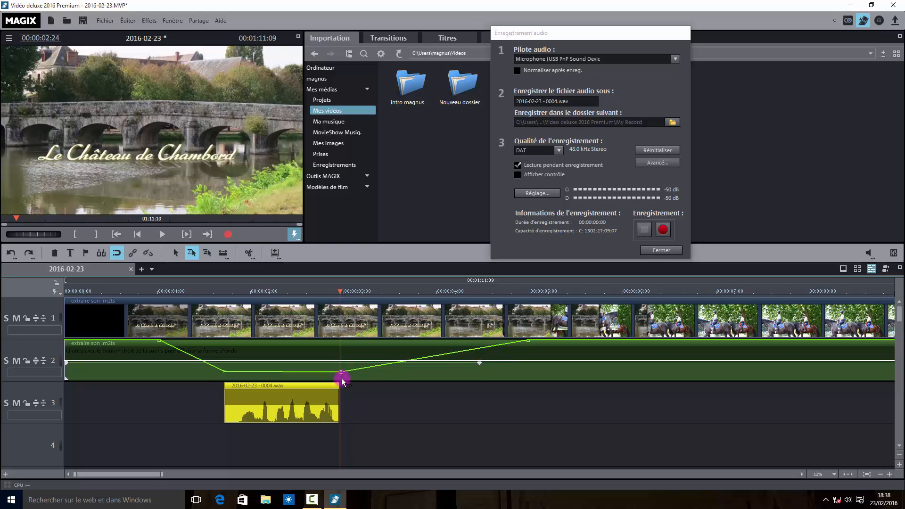
pyautogui.click(341, 373)
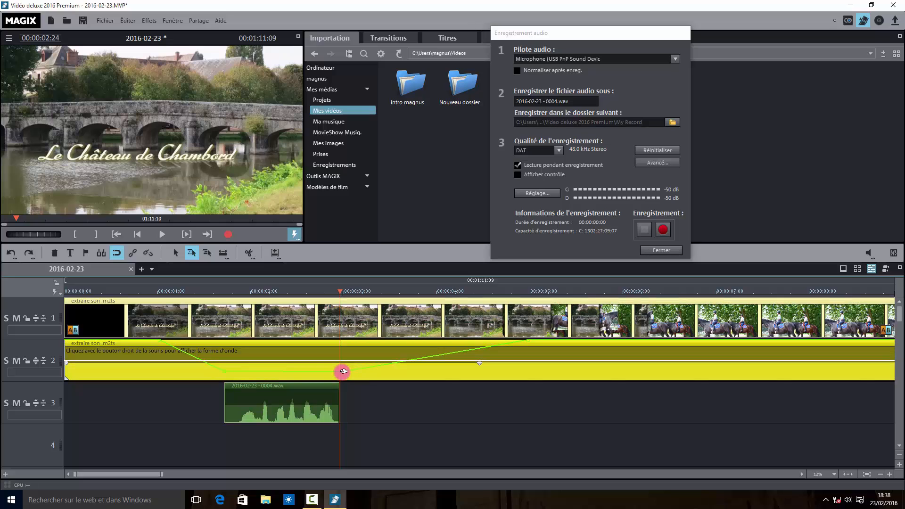
pyautogui.click(328, 394)
pyautogui.click(343, 370)
pyautogui.click(329, 391)
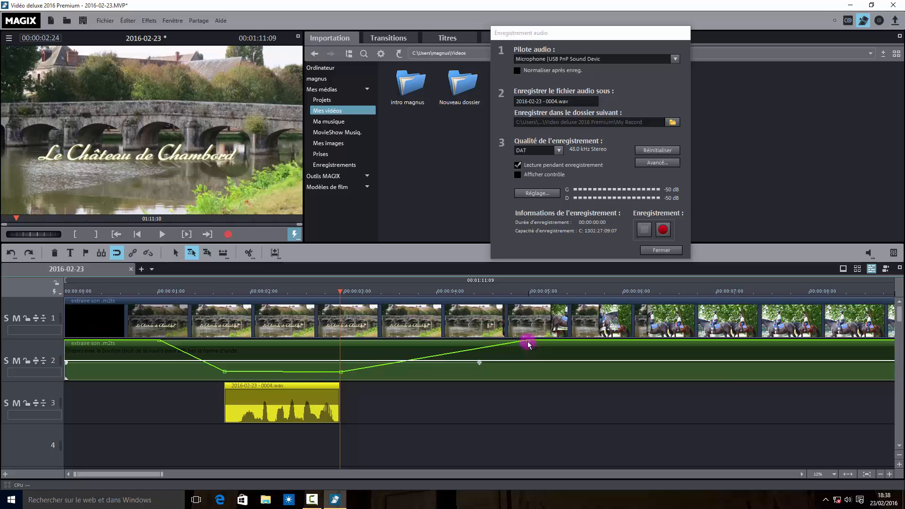
# Step: Move the volume curve's upper end point on track 2 earlier, between the 3- and 4-second marks, to shorten the volume rise after the voice clip
pyautogui.moveTo(528, 343); pyautogui.dragTo(440, 340)
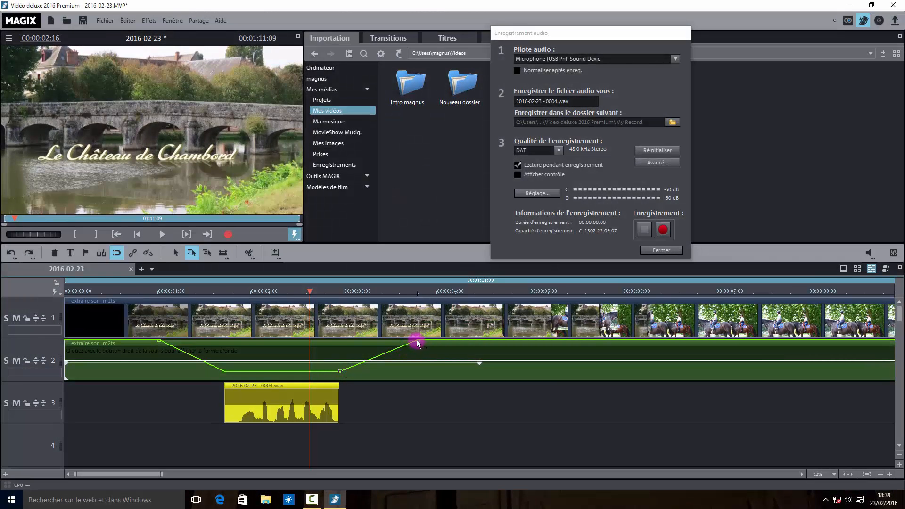
pyautogui.moveTo(417, 343); pyautogui.dragTo(411, 342)
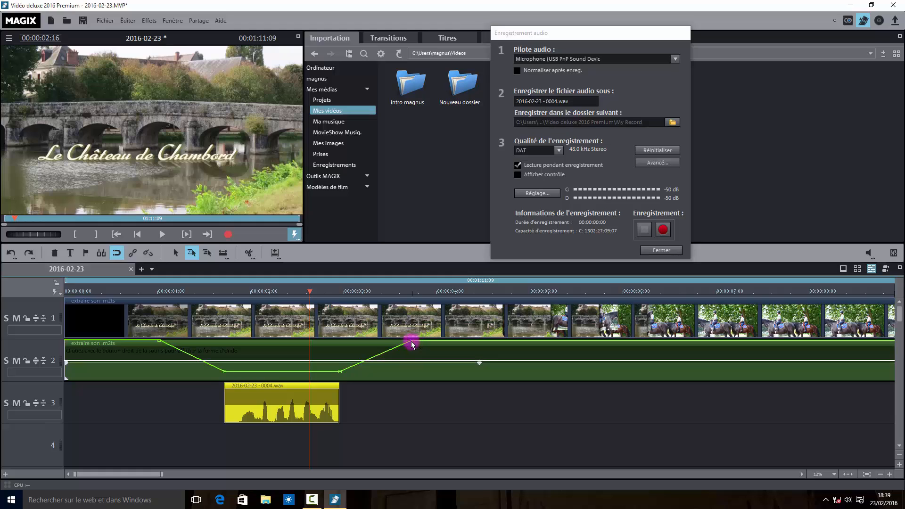
pyautogui.click(330, 312)
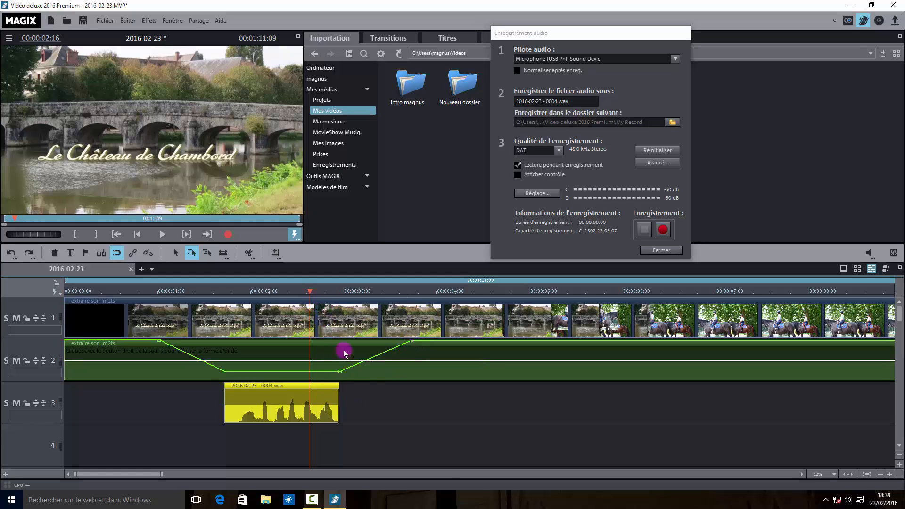
# Step: Play the film from 00:00:03:12 to find the next passage for a commentary
pyautogui.click(880, 474)
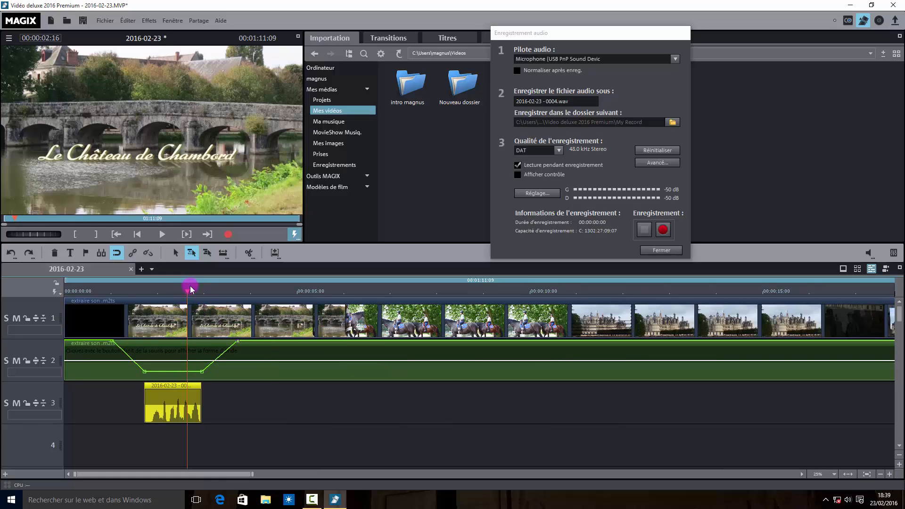
pyautogui.moveTo(189, 293); pyautogui.dragTo(227, 294)
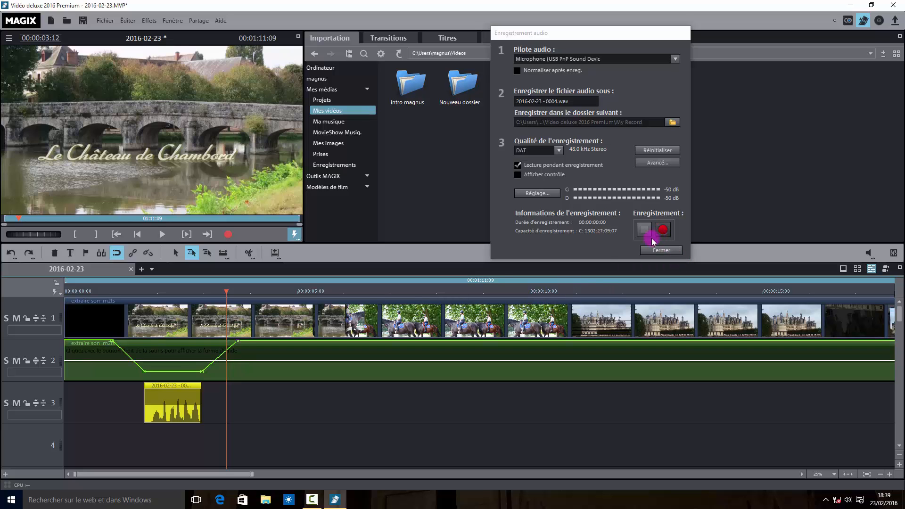
pyautogui.click(162, 234)
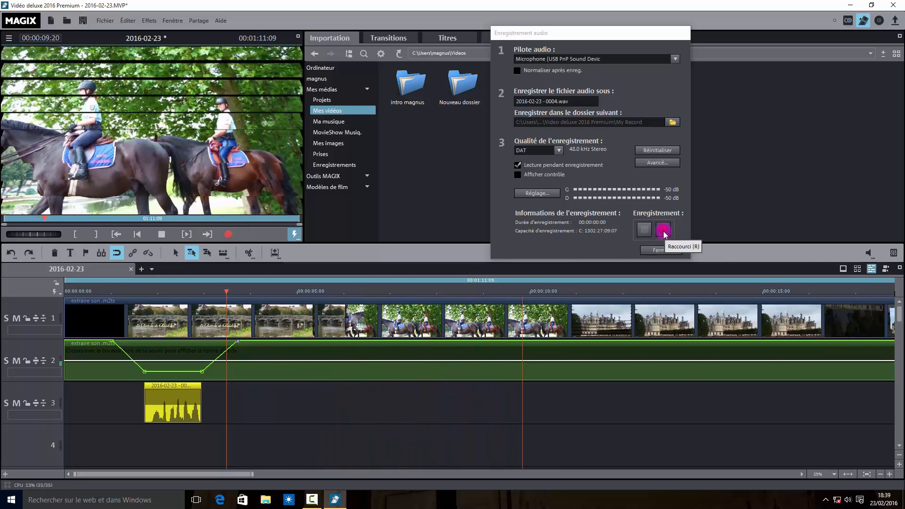
# Step: Try recording a second voice-over take from 00:00:11:11 and discard the take
pyautogui.click(663, 231)
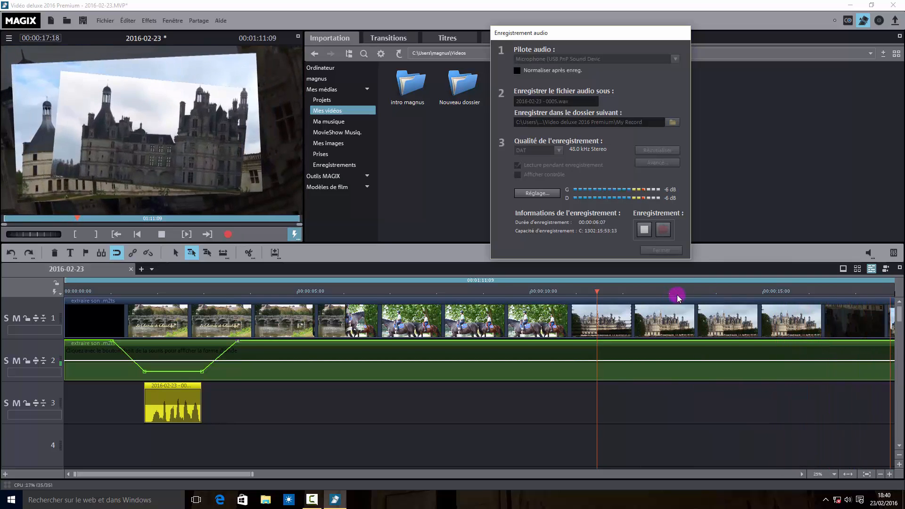
pyautogui.click(642, 230)
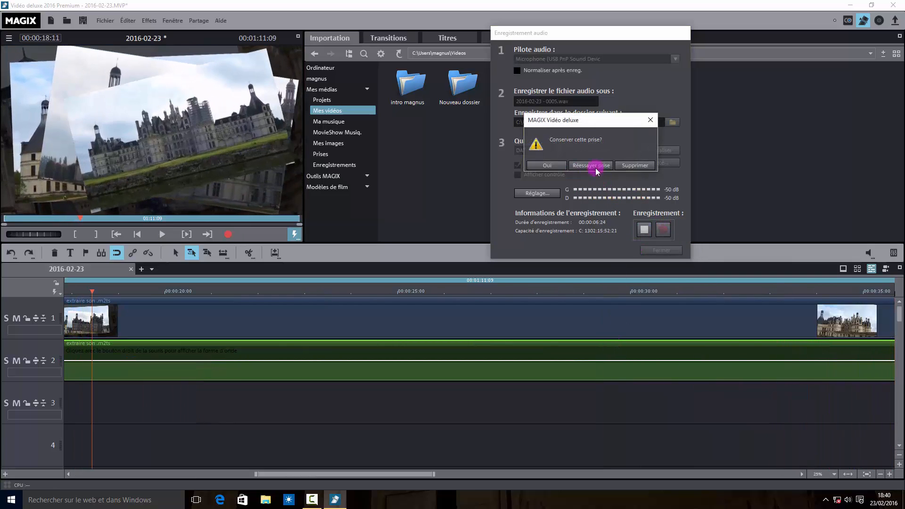
pyautogui.click(634, 165)
# Step: Record a second voice-over starting at 00:00:10:19 over the castle footage and keep the take
pyautogui.moveTo(417, 476); pyautogui.dragTo(221, 469)
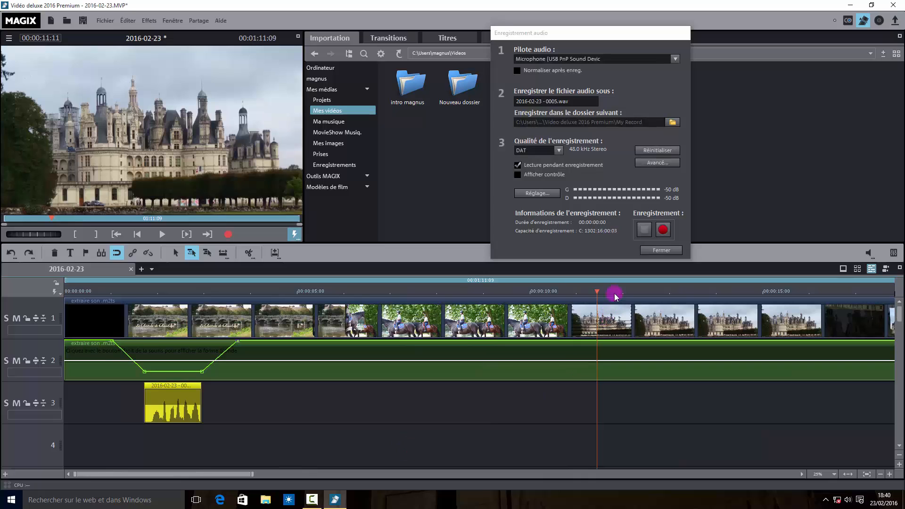
pyautogui.moveTo(596, 289); pyautogui.dragTo(563, 315)
pyautogui.click(662, 229)
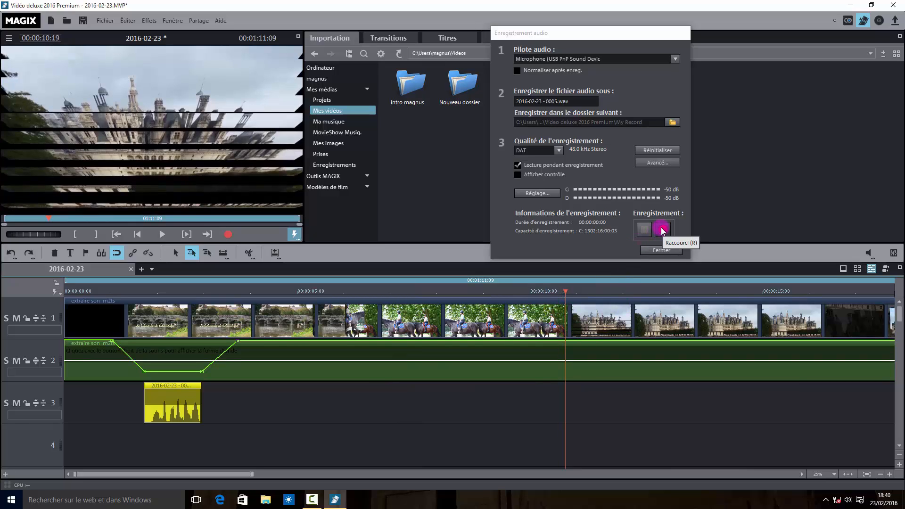
pyautogui.click(662, 229)
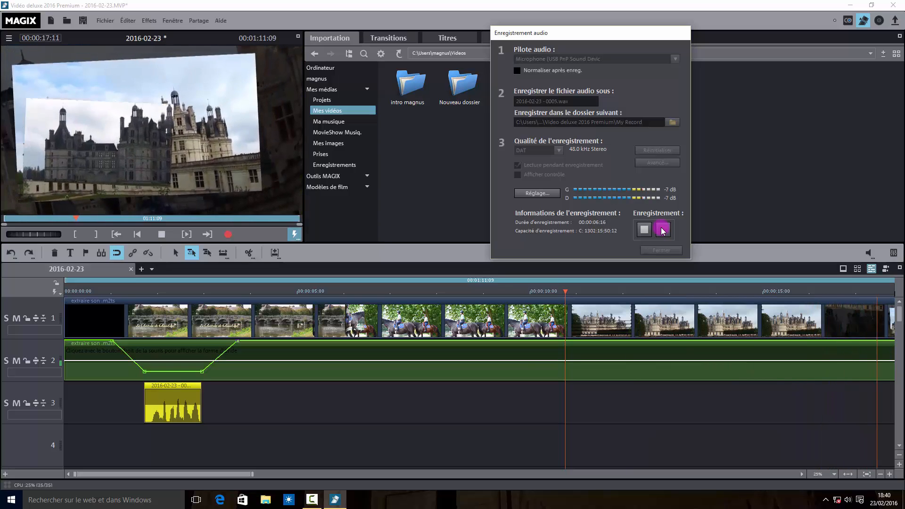
pyautogui.click(644, 230)
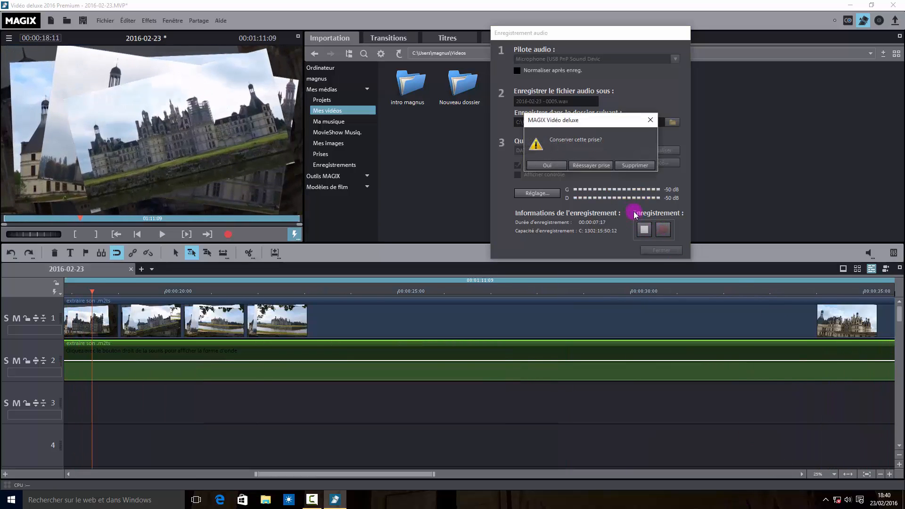
pyautogui.click(548, 166)
# Step: Examine the second voice recording on track 3 and its ducking curve on track 2 at several timeline magnifications
pyautogui.moveTo(319, 474); pyautogui.dragTo(176, 476)
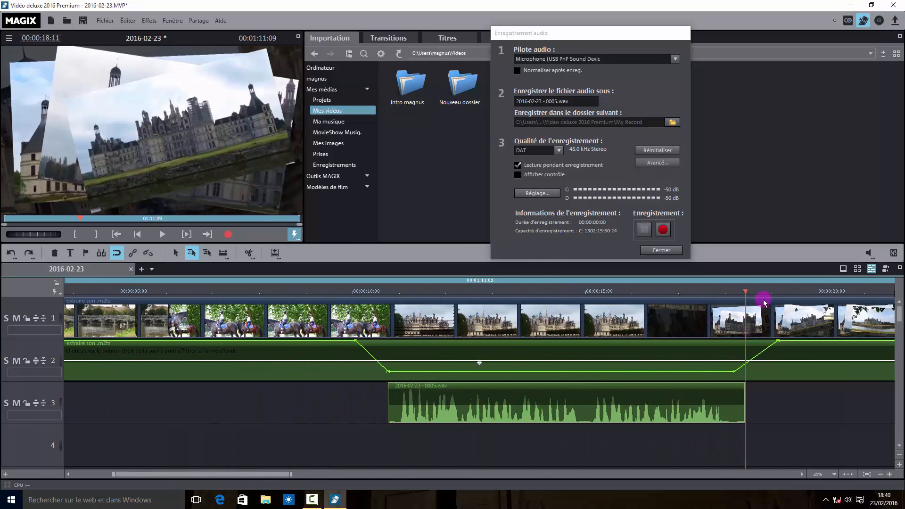
pyautogui.click(880, 474)
pyautogui.click(879, 474)
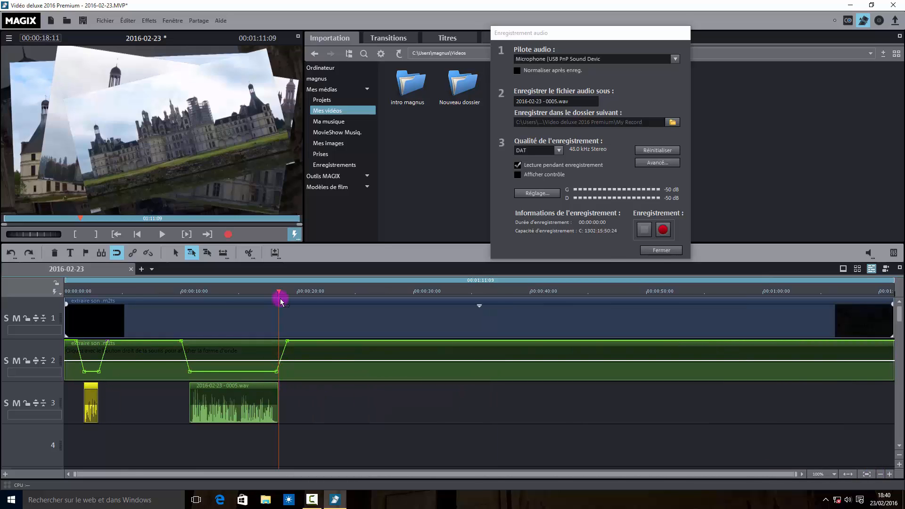
pyautogui.click(889, 474)
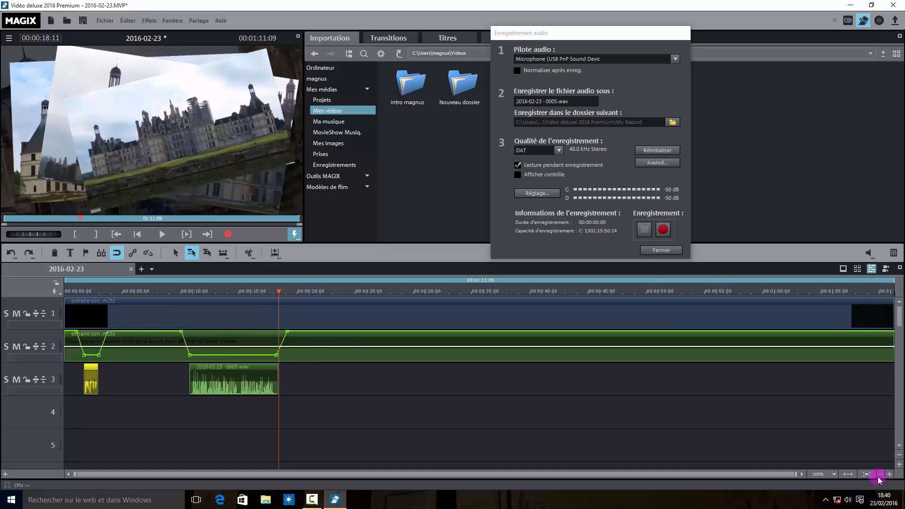
pyautogui.click(879, 474)
pyautogui.click(879, 474)
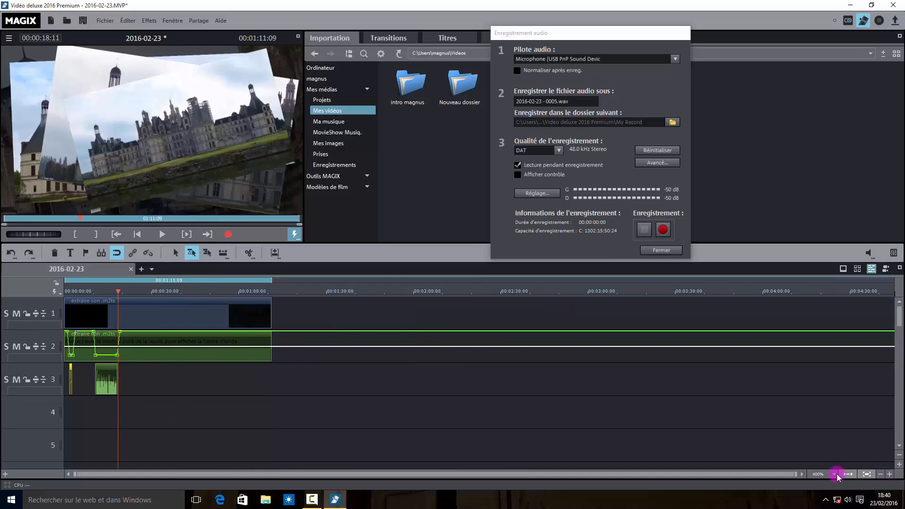
pyautogui.click(899, 464)
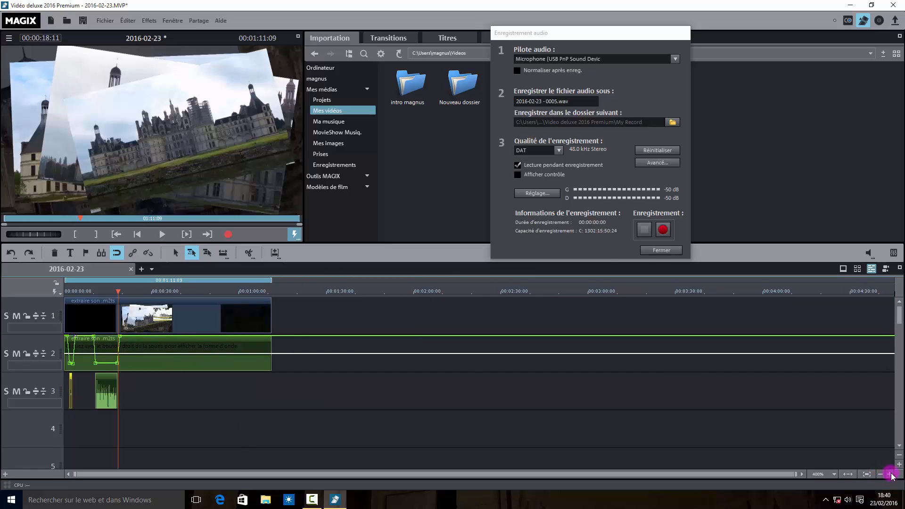
pyautogui.click(890, 473)
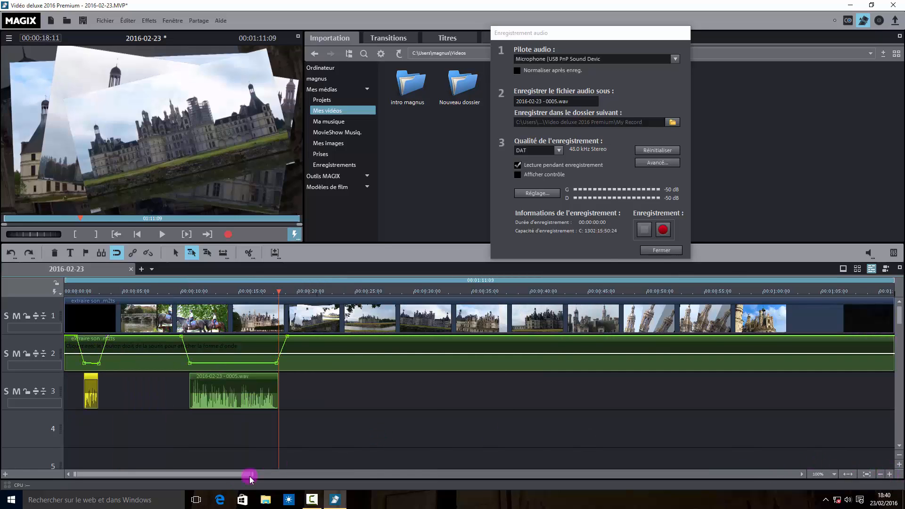
# Step: Record a third voice-over starting at 00:00:33:12 and keep the take
pyautogui.moveTo(234, 475)
pyautogui.mouseDown()
pyautogui.moveTo(270, 474)
pyautogui.moveTo(243, 473)
pyautogui.mouseUp()
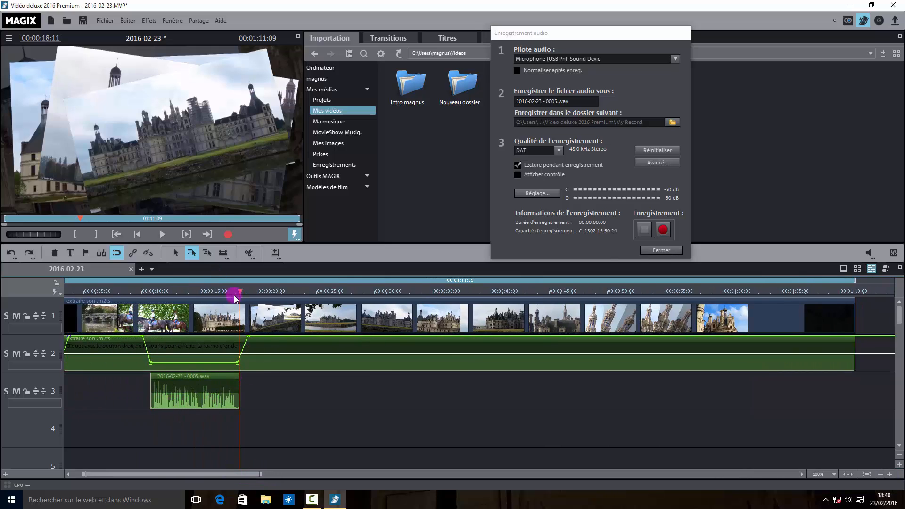
pyautogui.moveTo(239, 291); pyautogui.dragTo(417, 318)
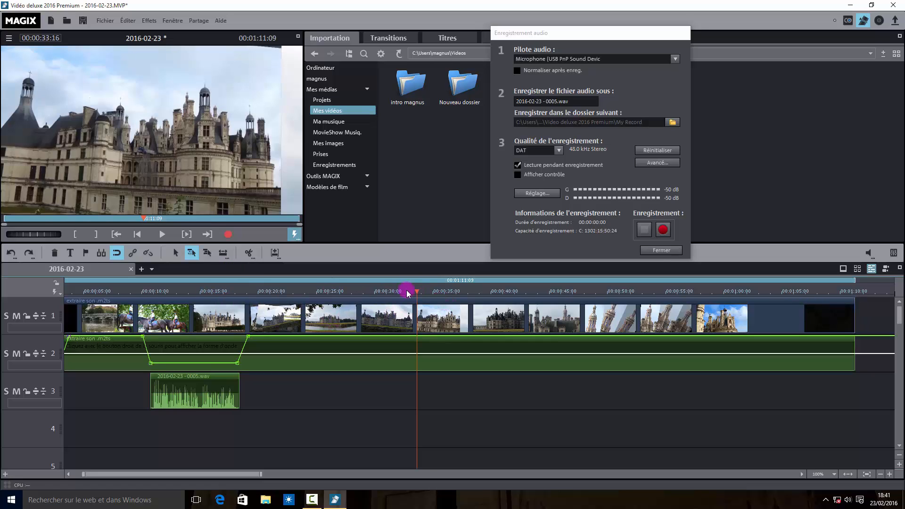
pyautogui.moveTo(415, 289)
pyautogui.mouseDown()
pyautogui.moveTo(356, 292)
pyautogui.moveTo(415, 293)
pyautogui.mouseUp()
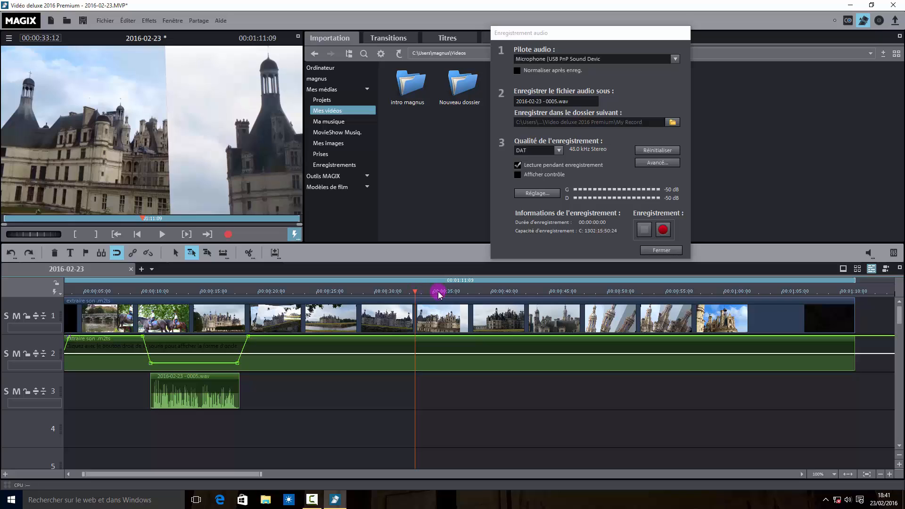
pyautogui.click(662, 231)
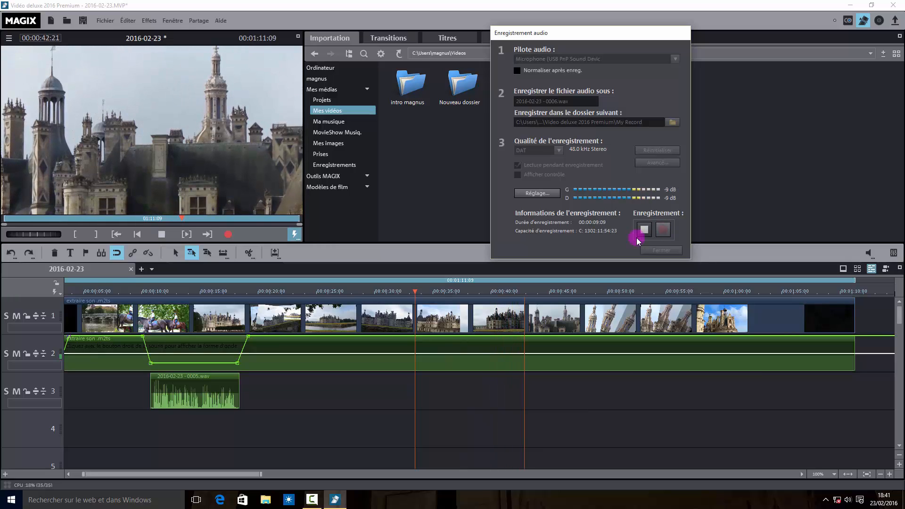
pyautogui.click(644, 230)
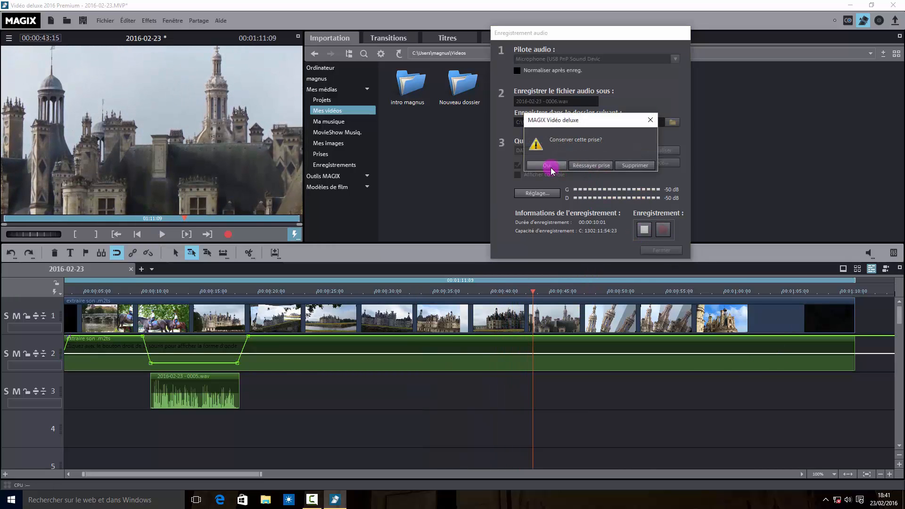
pyautogui.click(547, 165)
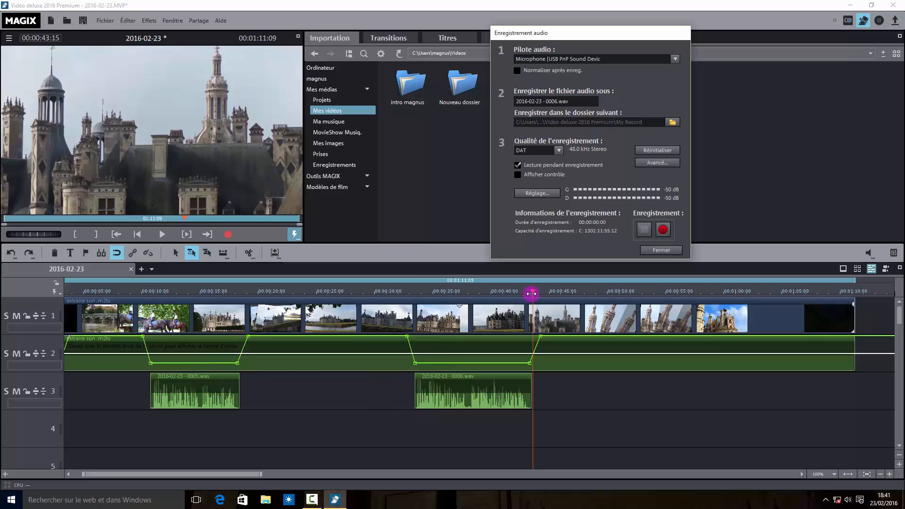
# Step: Check the start of the third recording's volume drop and position the playhead at 00:00:52:22
pyautogui.moveTo(531, 293); pyautogui.dragTo(408, 293)
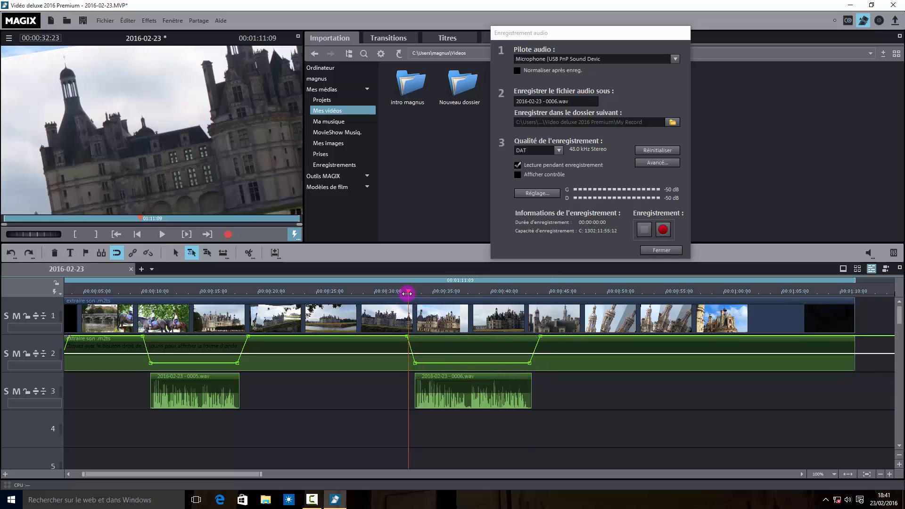
pyautogui.moveTo(406, 293); pyautogui.dragTo(639, 317)
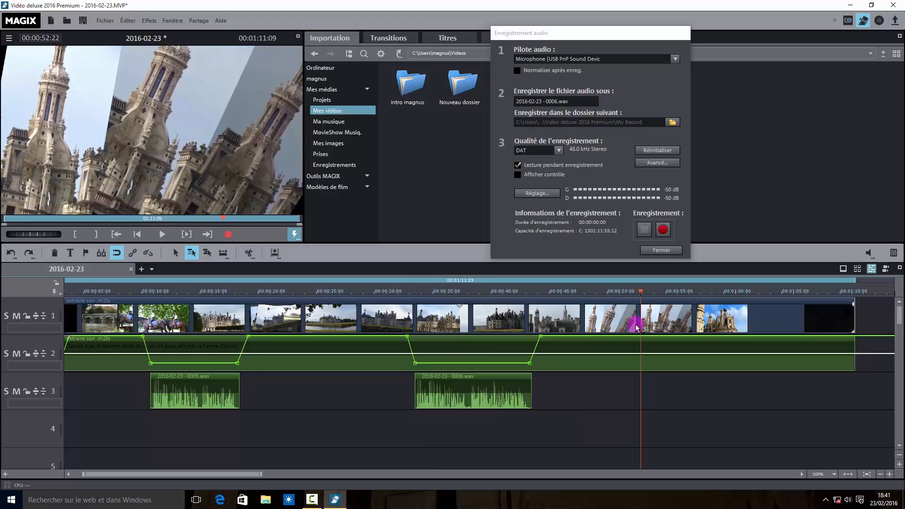